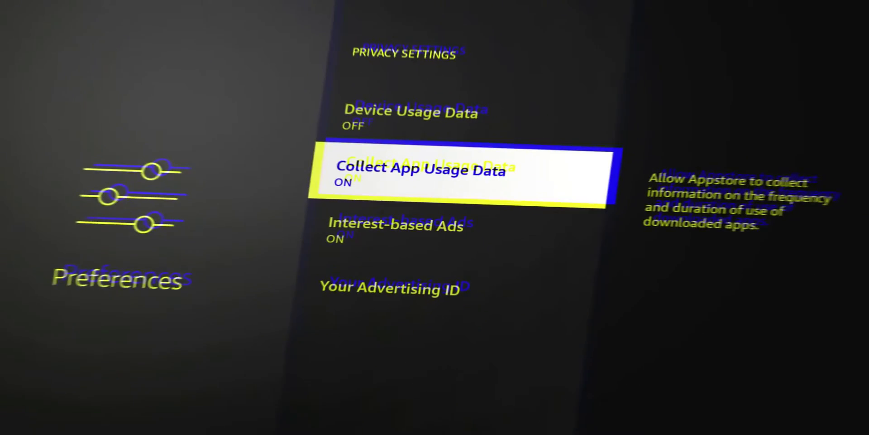
Go back to the Fire TV home screen with its featured banner and app row
{"action": "key", "text": "Return"}
{"action": "key", "text": "Return"}
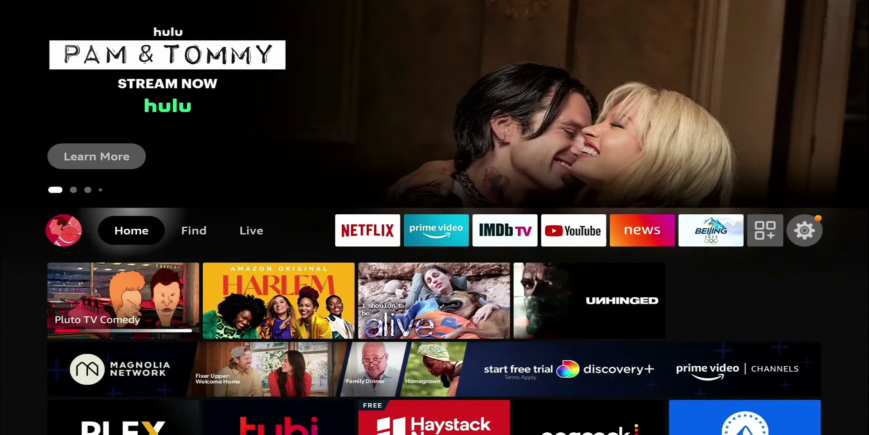
Move along the top row to bring up the Settings grid
{"action": "key", "text": "Right"}
{"action": "key", "text": "Right"}
{"action": "key", "text": "Right"}
{"action": "key", "text": "Right"}
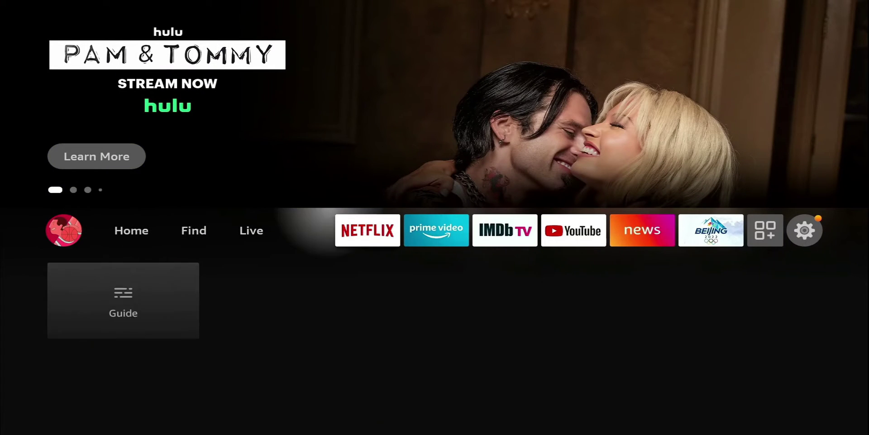
{"action": "key", "text": "Right"}
{"action": "key", "text": "Right"}
{"action": "key", "text": "Right"}
{"action": "key", "text": "Right"}
{"action": "key", "text": "Right"}
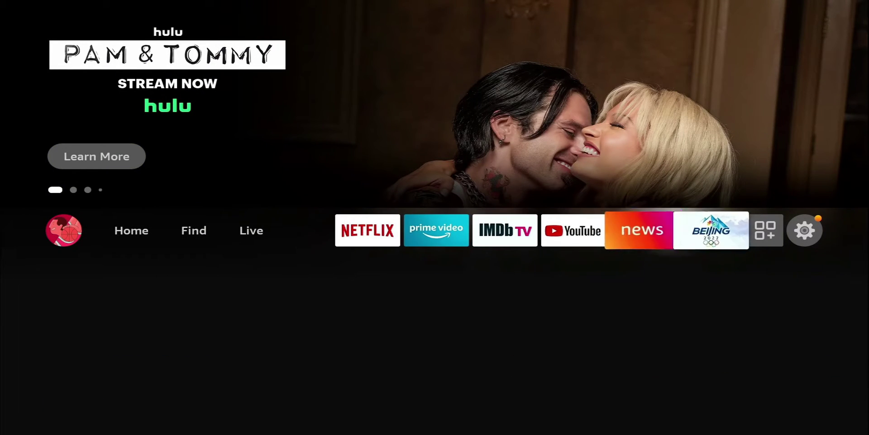
{"action": "key", "text": "Right"}
{"action": "key", "text": "Down"}
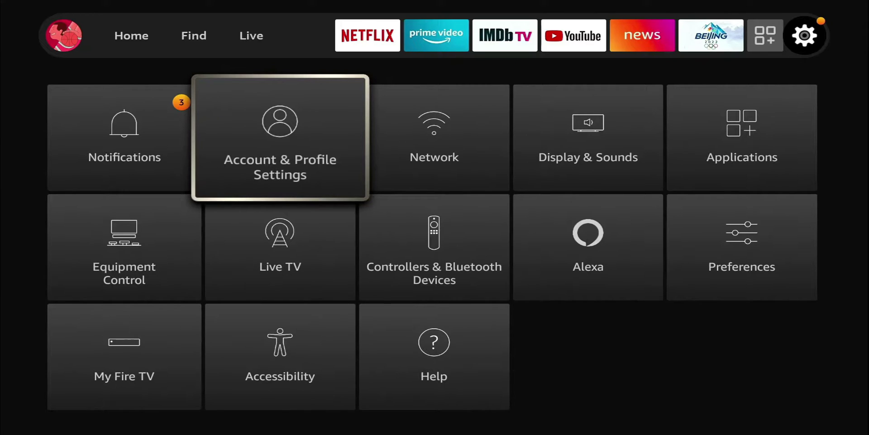
Open Preferences and select Parental Controls so it asks for the PIN
{"action": "key", "text": "Down"}
{"action": "key", "text": "Right"}
{"action": "key", "text": "Right"}
{"action": "key", "text": "Right"}
{"action": "key", "text": "Return"}
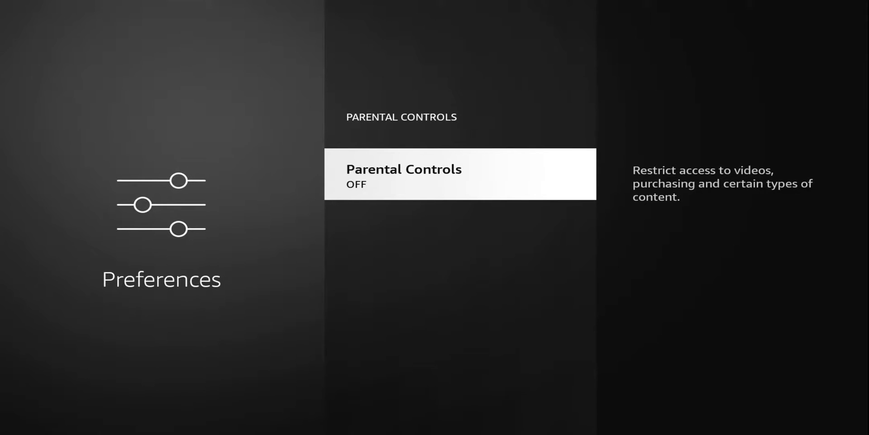
{"action": "key", "text": "Return"}
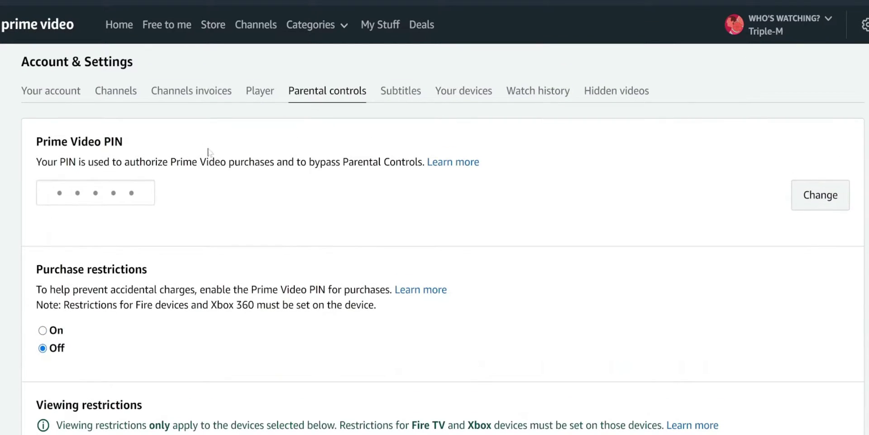
{"action": "scroll", "coordinate": [229, 208], "scroll_direction": "down", "scroll_amount": 3}
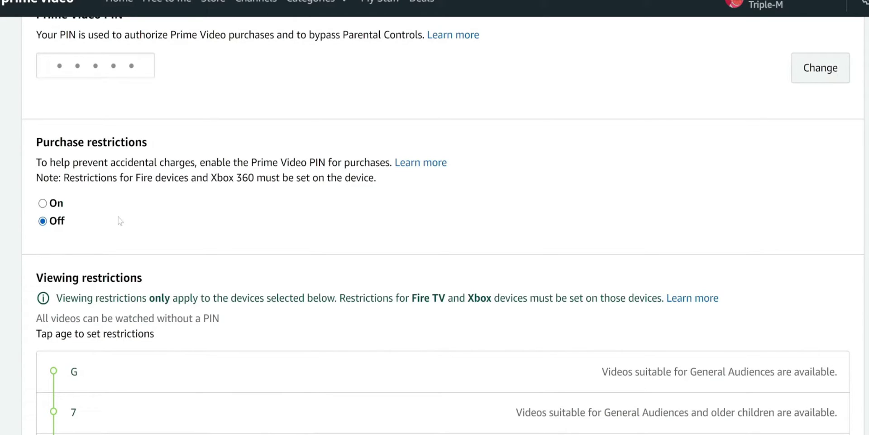
{"action": "scroll", "coordinate": [122, 212], "scroll_direction": "down", "scroll_amount": 2}
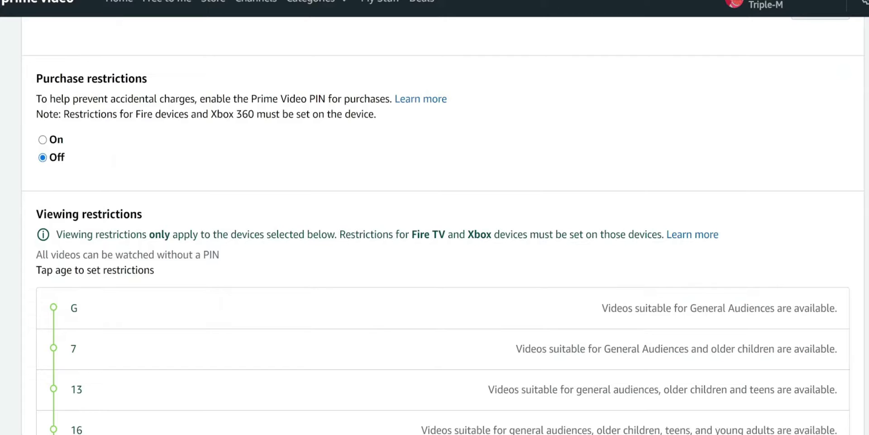
{"action": "scroll", "coordinate": [217, 240], "scroll_direction": "down", "scroll_amount": 4}
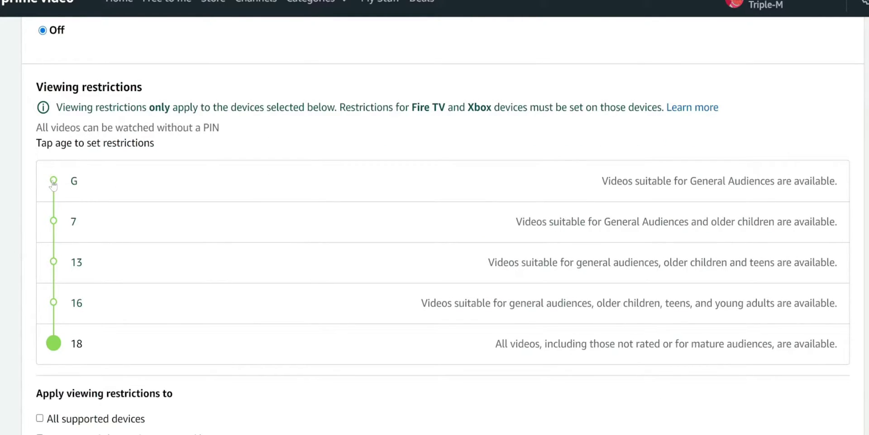
{"action": "left_click", "coordinate": [54, 303]}
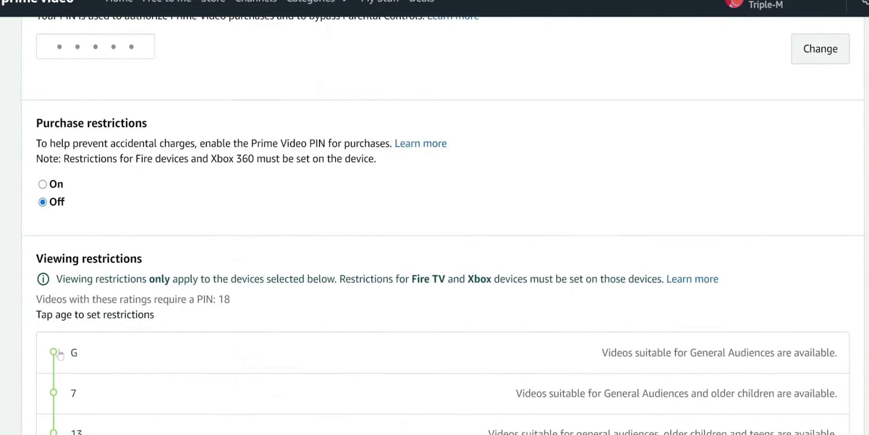
{"action": "left_click", "coordinate": [53, 387]}
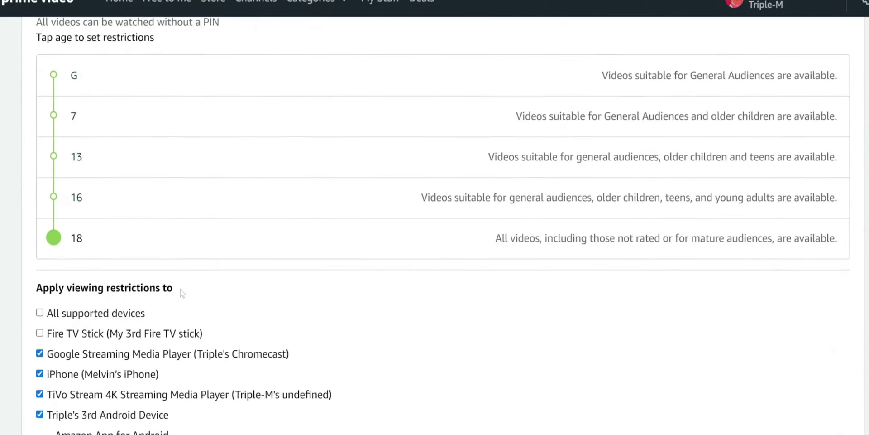
{"action": "scroll", "coordinate": [180, 293], "scroll_direction": "down", "scroll_amount": 1}
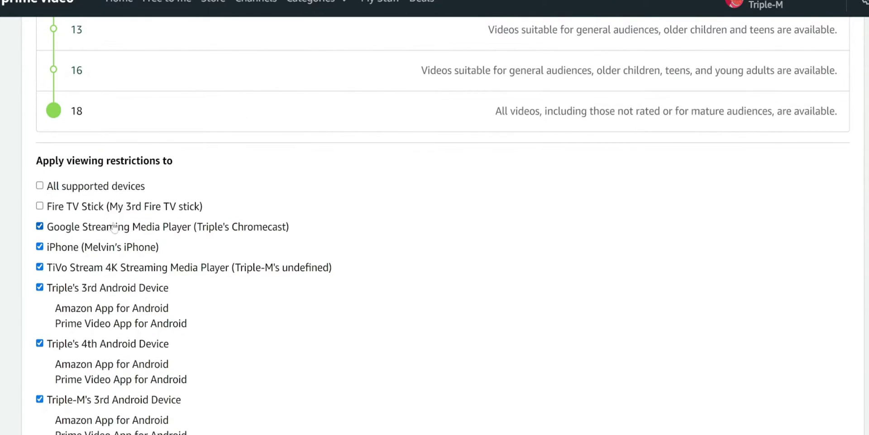
{"action": "scroll", "coordinate": [225, 224], "scroll_direction": "up", "scroll_amount": 4}
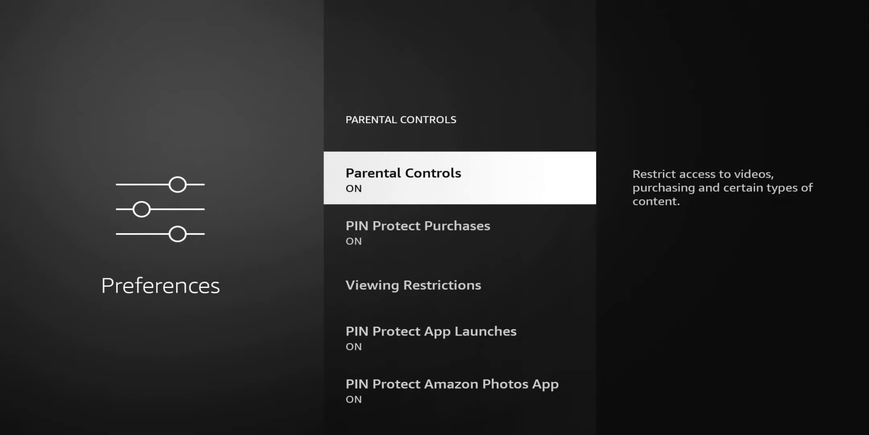
Review the PIN protections for purchases, app launches and Amazon Photos, then return to Preferences
{"action": "key", "text": "Down"}
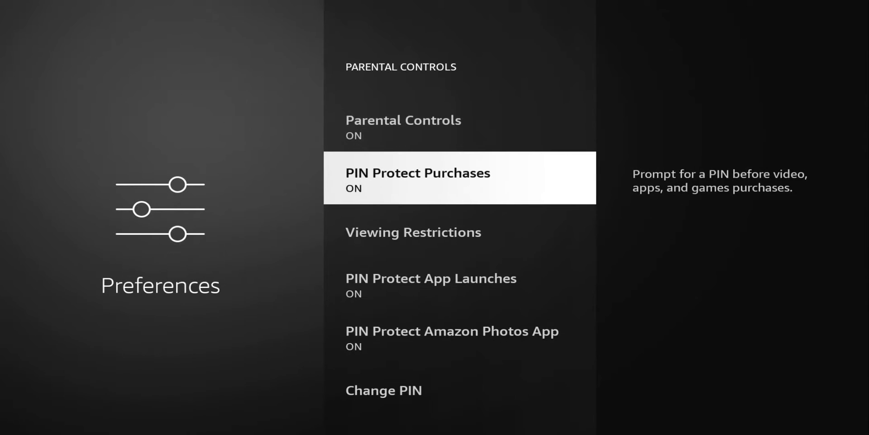
{"action": "key", "text": "Down"}
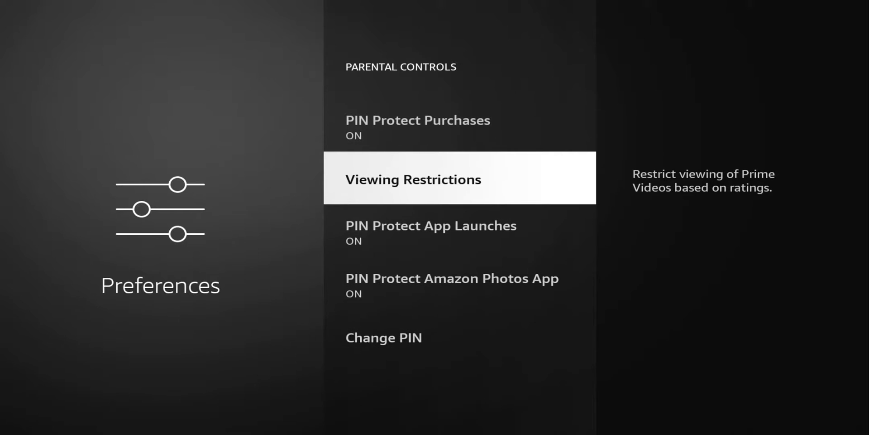
{"action": "key", "text": "Down"}
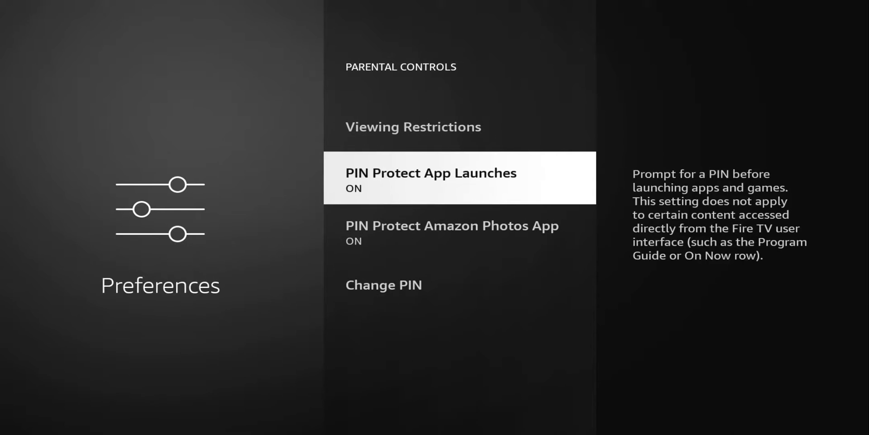
{"action": "key", "text": "Down"}
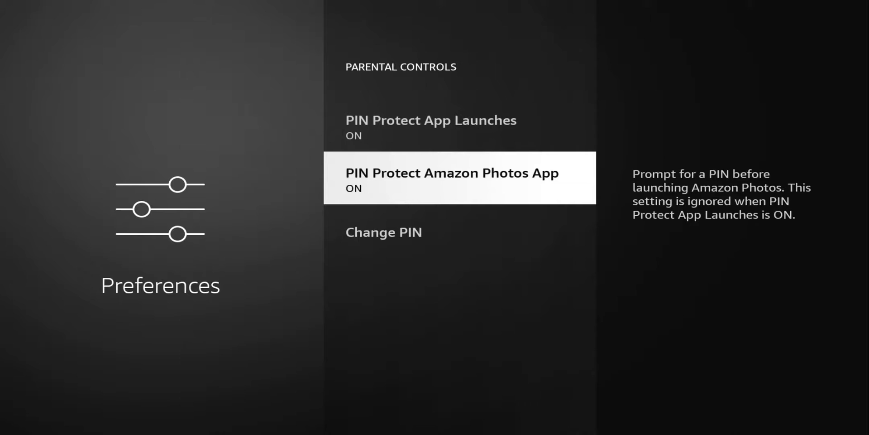
{"action": "key", "text": "Down"}
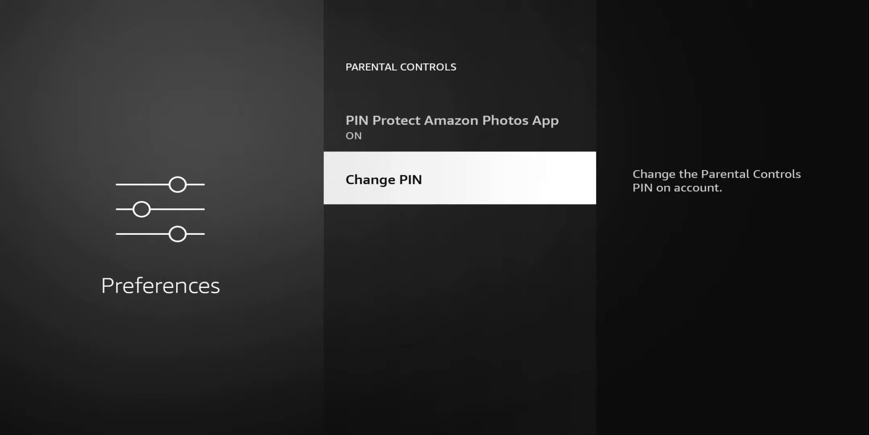
{"action": "key", "text": "Up"}
{"action": "key", "text": "Up"}
{"action": "key", "text": "Up"}
{"action": "key", "text": "Escape"}
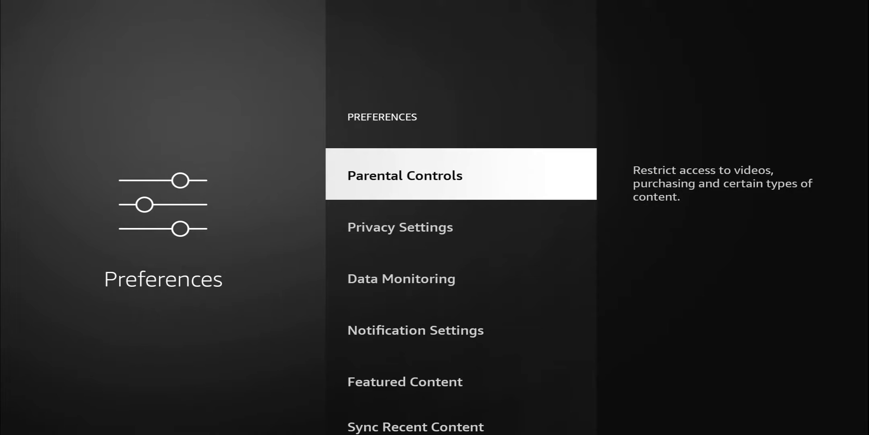
Open Privacy Settings and turn off Device Usage Data
{"action": "key", "text": "Down"}
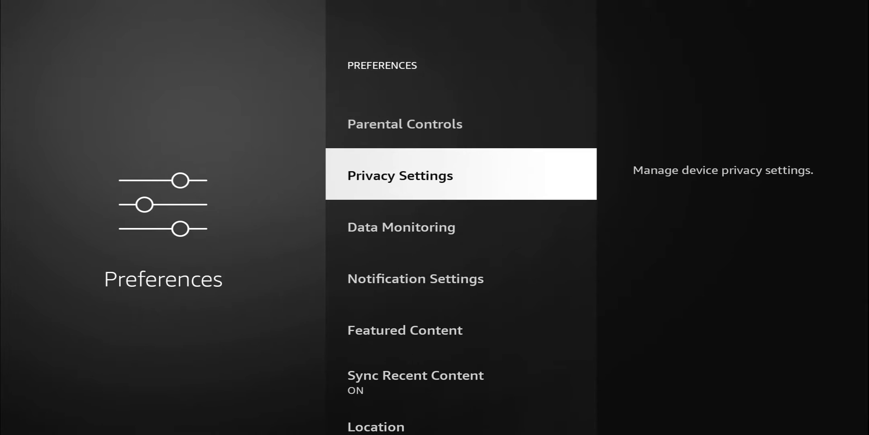
{"action": "key", "text": "Return"}
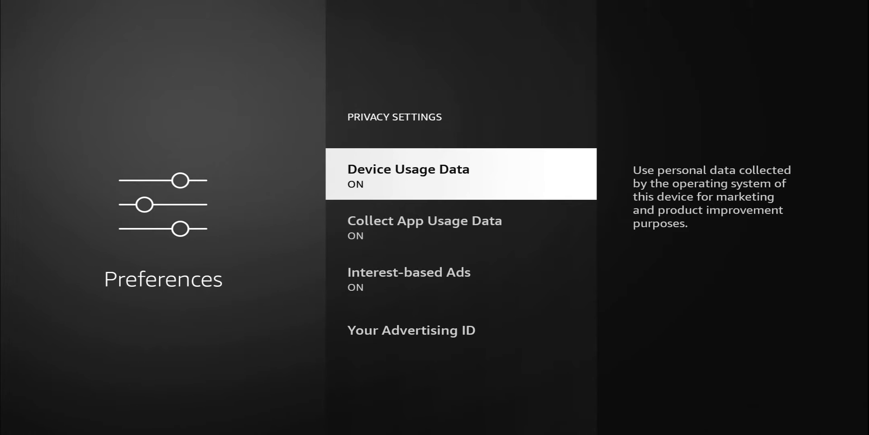
{"action": "key", "text": "Return"}
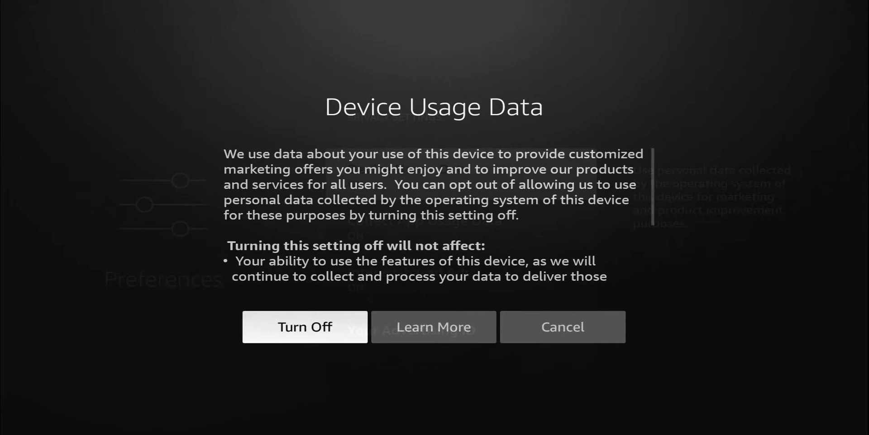
{"action": "key", "text": "Right"}
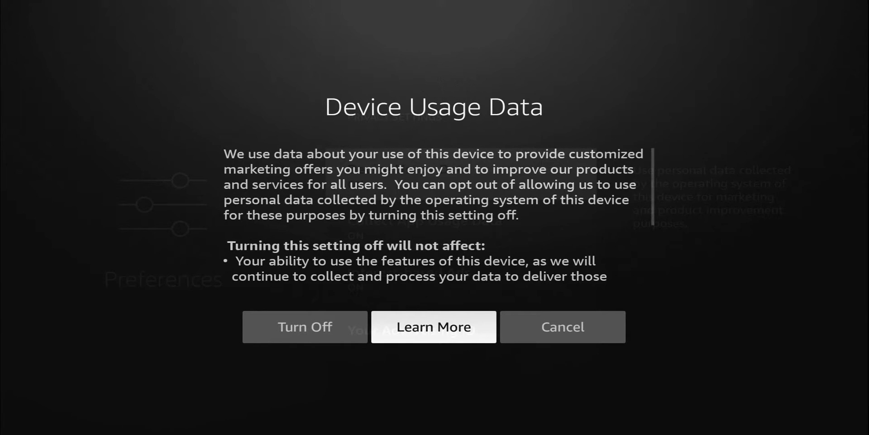
{"action": "key", "text": "Left"}
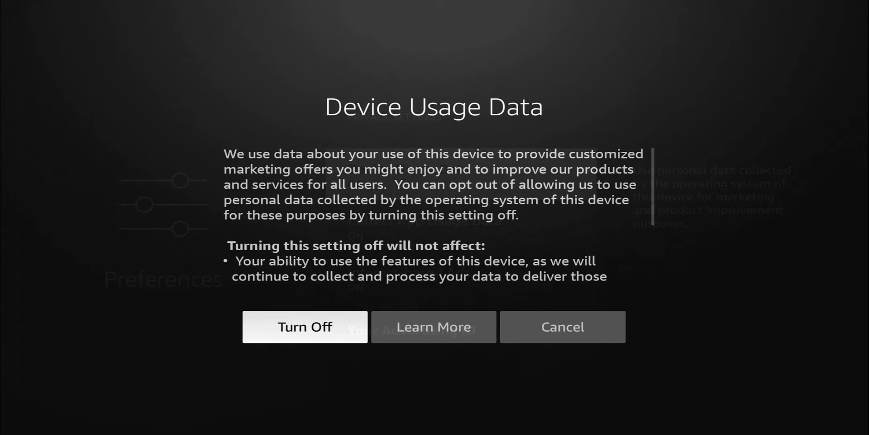
{"action": "key", "text": "Return"}
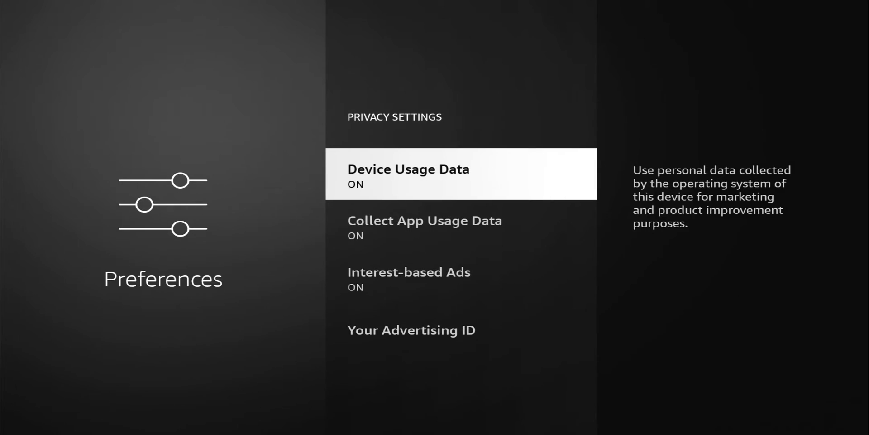
Switch Collect App Usage Data to OFF in Privacy Settings
{"action": "key", "text": "Down"}
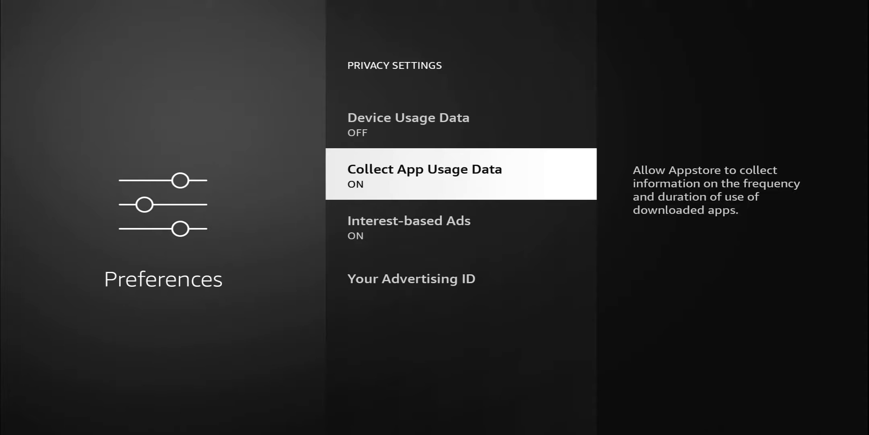
{"action": "key", "text": "Return"}
{"action": "key", "text": "Down"}
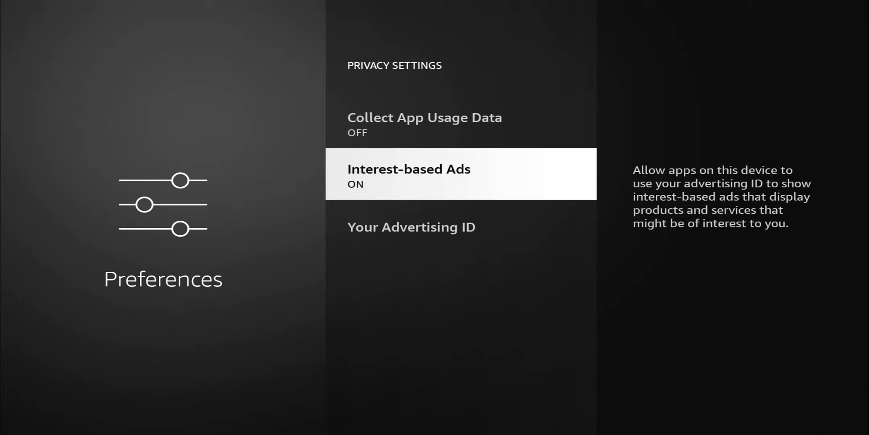
Turn off Interest-based Ads, then return to Preferences and move to Data Monitoring
{"action": "key", "text": "Return"}
{"action": "key", "text": "Return"}
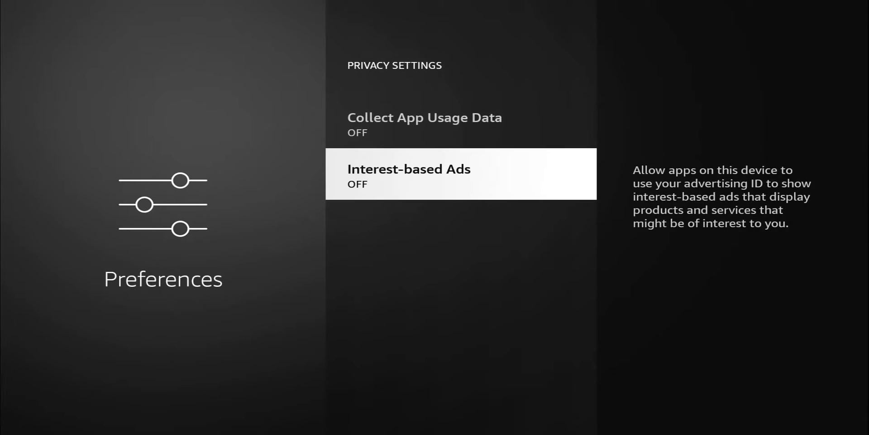
{"action": "key", "text": "Return"}
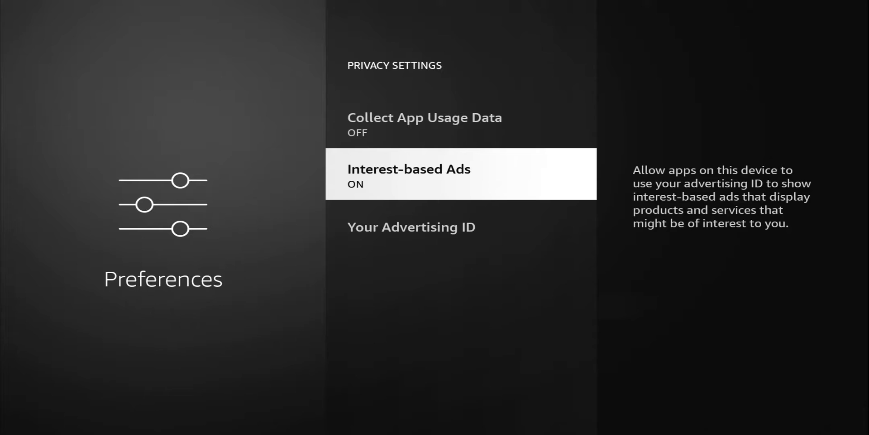
{"action": "key", "text": "Down"}
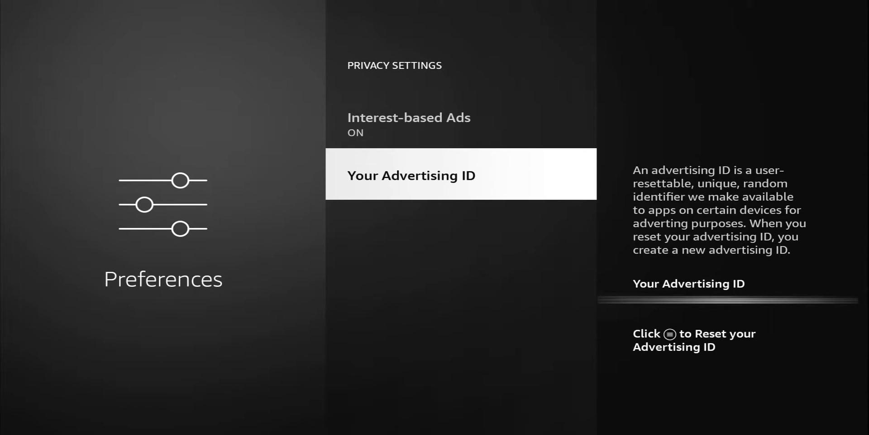
{"action": "key", "text": "Up"}
{"action": "key", "text": "Return"}
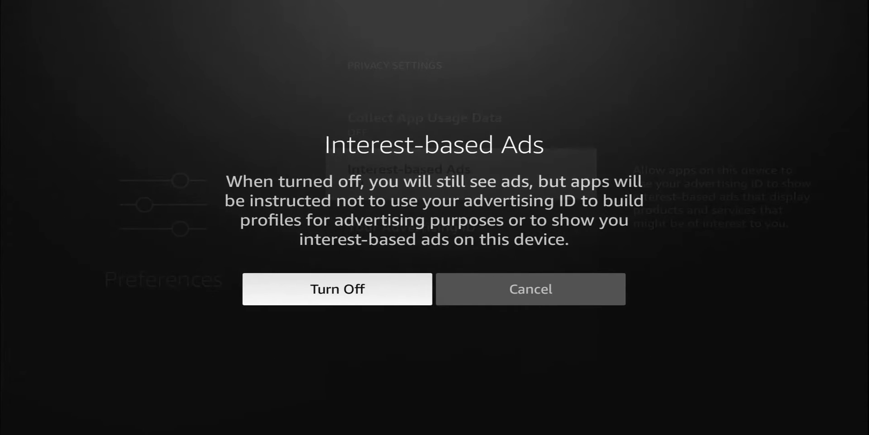
{"action": "key", "text": "Return"}
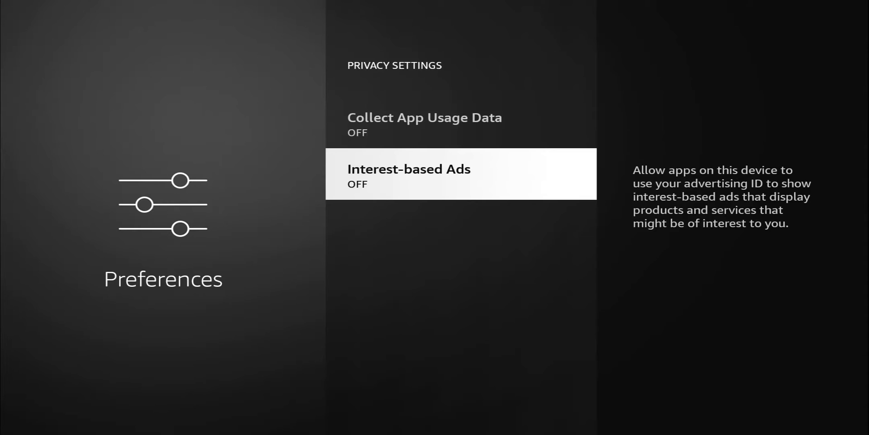
{"action": "key", "text": "Escape"}
{"action": "key", "text": "Down"}
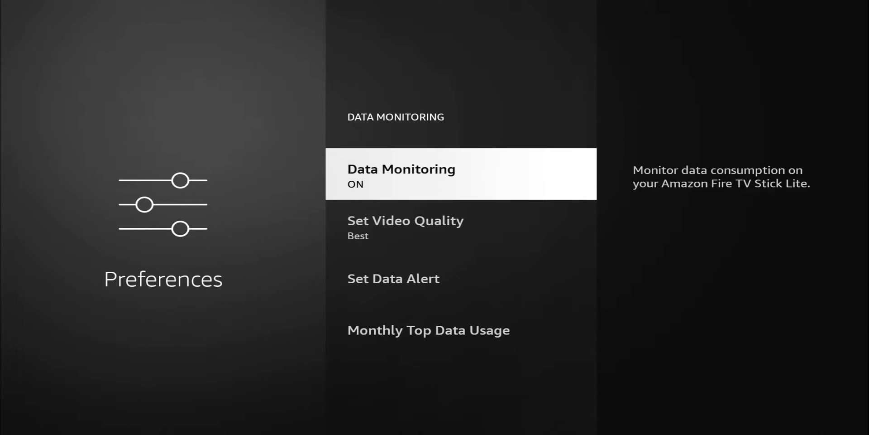
{"action": "key", "text": "Down"}
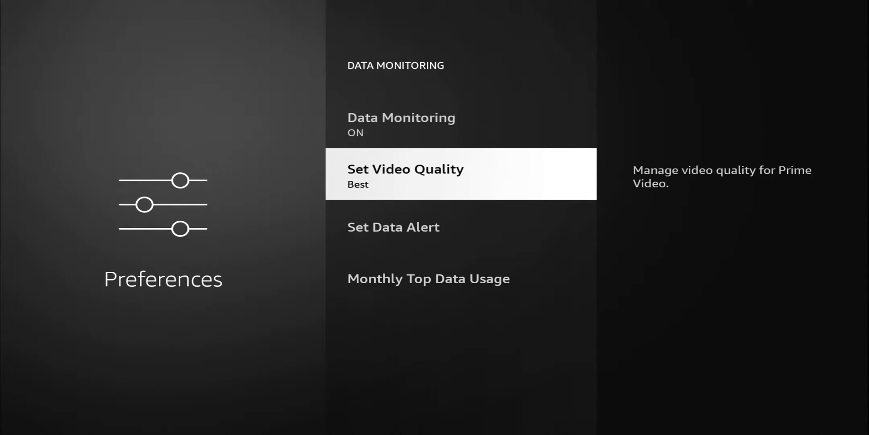
{"action": "key", "text": "Return"}
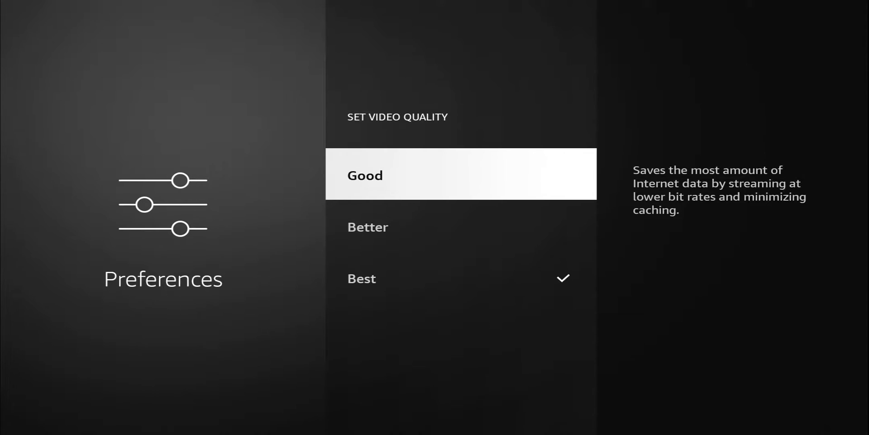
{"action": "key", "text": "Down"}
{"action": "key", "text": "Up"}
{"action": "key", "text": "Escape"}
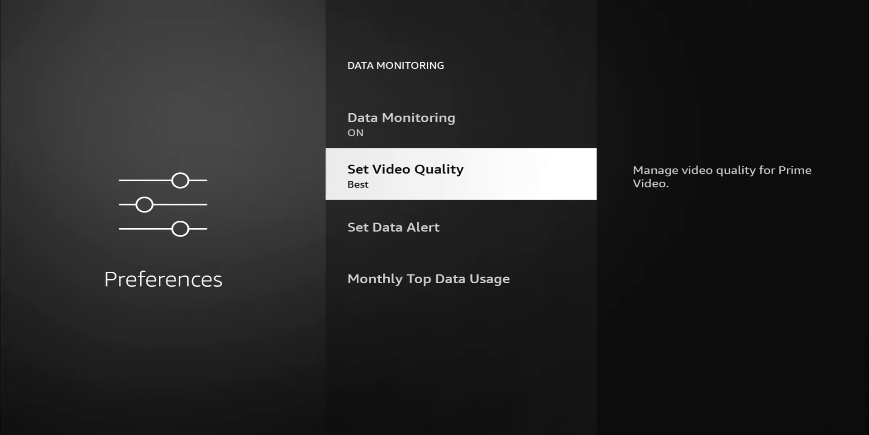
{"action": "key", "text": "Down"}
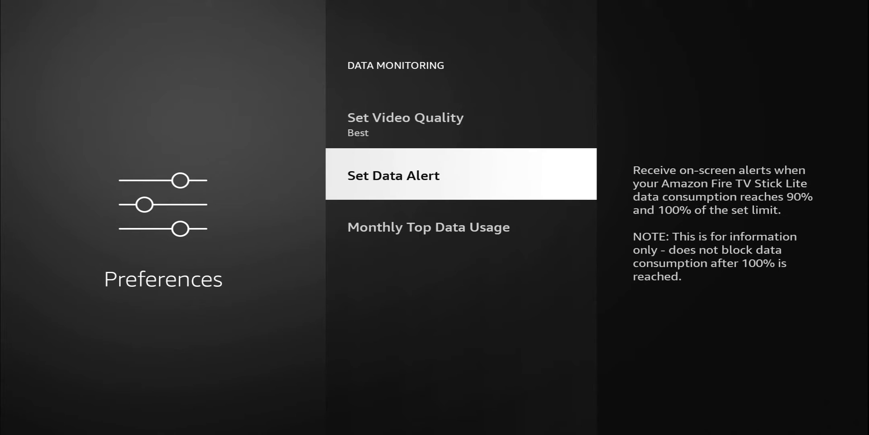
{"action": "key", "text": "Return"}
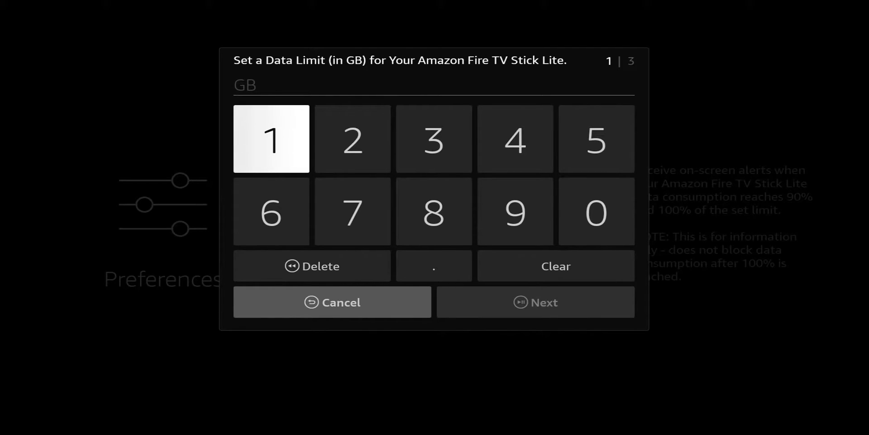
{"action": "key", "text": "Escape"}
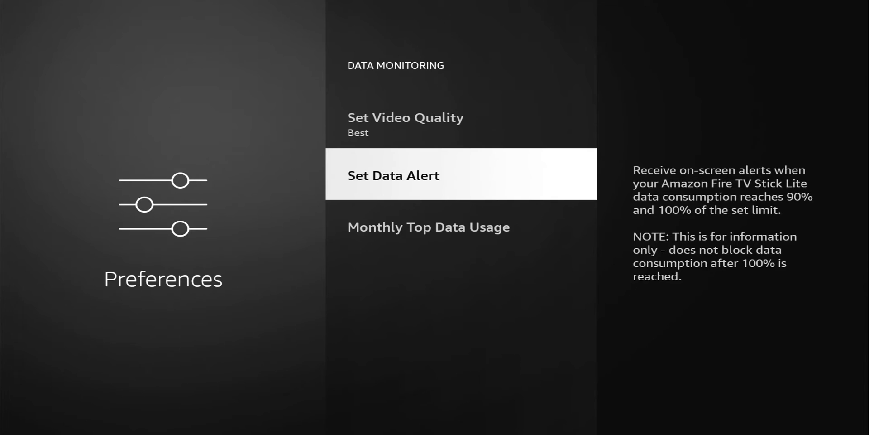
{"action": "key", "text": "Down"}
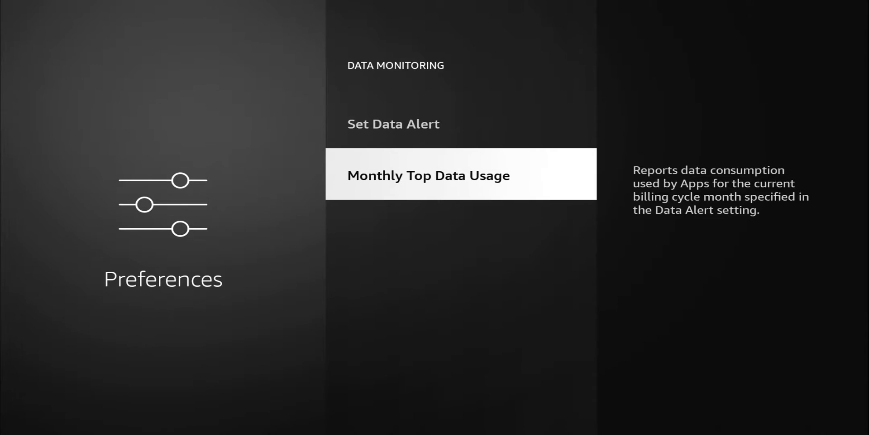
Turn on Do Not Interrupt and browse the per-app notifications, leaving every app ON
{"action": "key", "text": "Escape"}
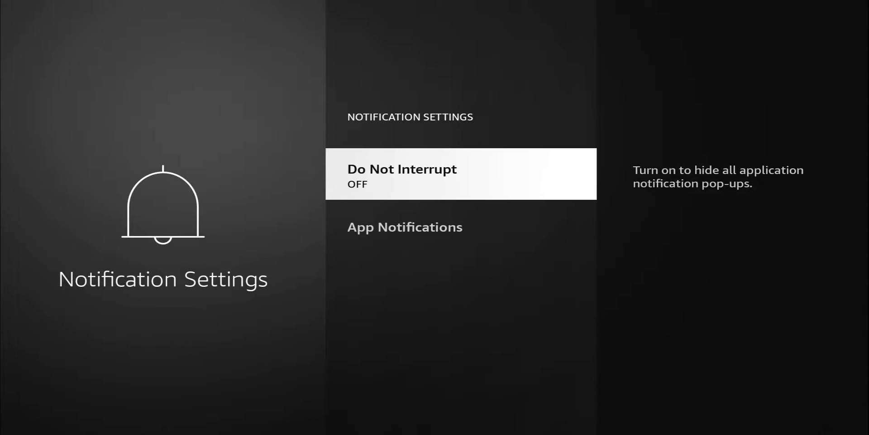
{"action": "key", "text": "Return"}
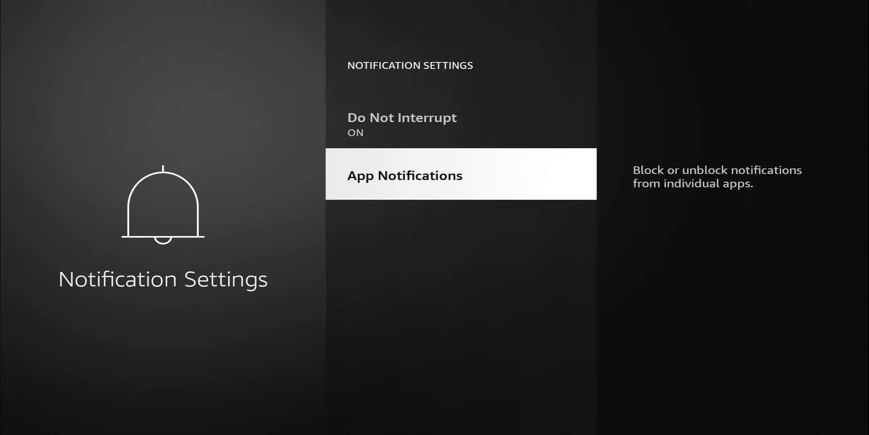
{"action": "key", "text": "Return"}
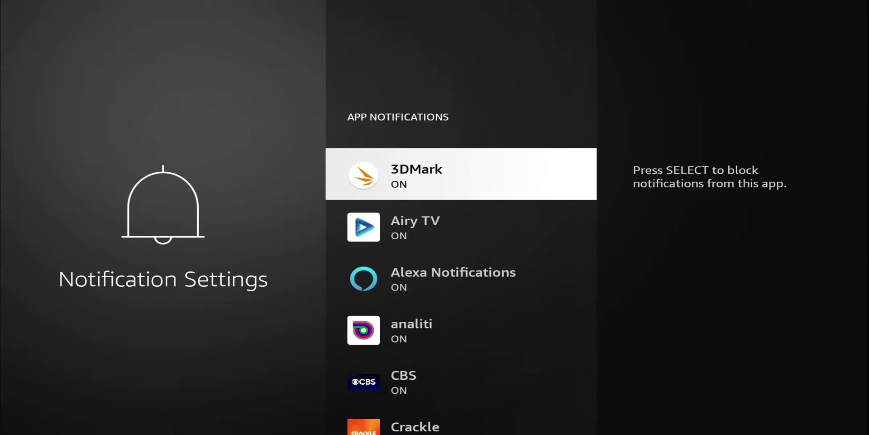
{"action": "key", "text": "Down"}
{"action": "key", "text": "Down"}
{"action": "key", "text": "Down"}
{"action": "key", "text": "Down"}
{"action": "key", "text": "Down"}
{"action": "key", "text": "Down"}
{"action": "key", "text": "Down"}
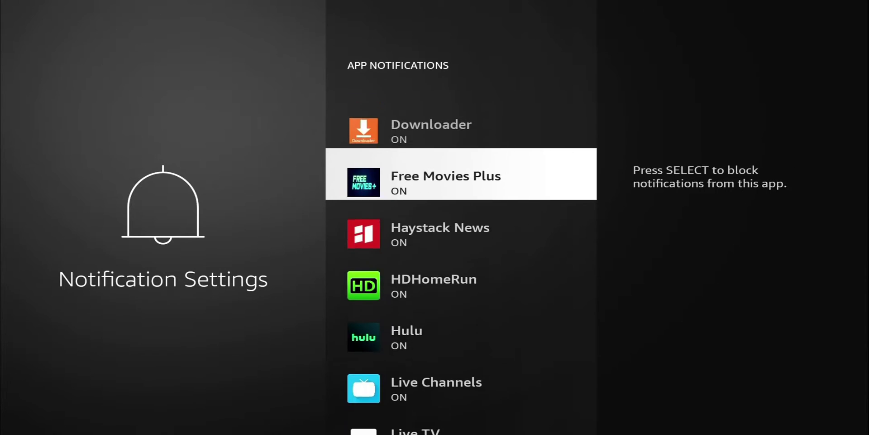
{"action": "key", "text": "Down"}
{"action": "key", "text": "Down"}
{"action": "key", "text": "Down"}
{"action": "key", "text": "Down"}
{"action": "key", "text": "Down"}
{"action": "key", "text": "Down"}
{"action": "key", "text": "Down"}
{"action": "key", "text": "Down"}
{"action": "key", "text": "Down"}
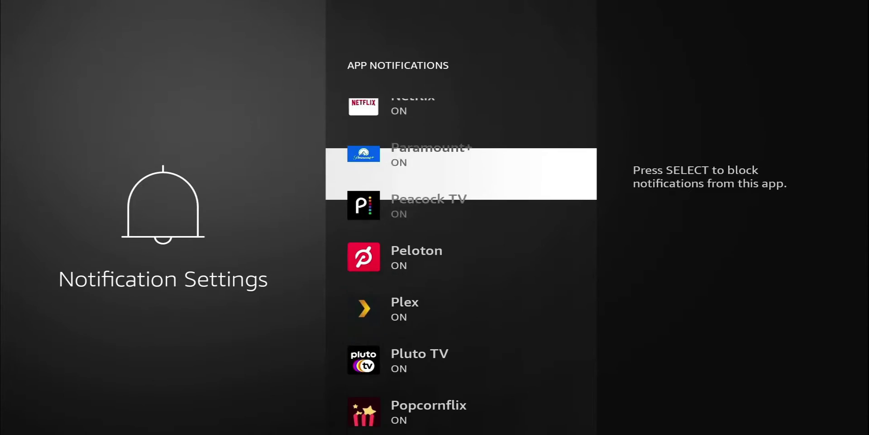
{"action": "key", "text": "Down"}
{"action": "key", "text": "Down"}
{"action": "key", "text": "Down"}
{"action": "key", "text": "Down"}
{"action": "key", "text": "Down"}
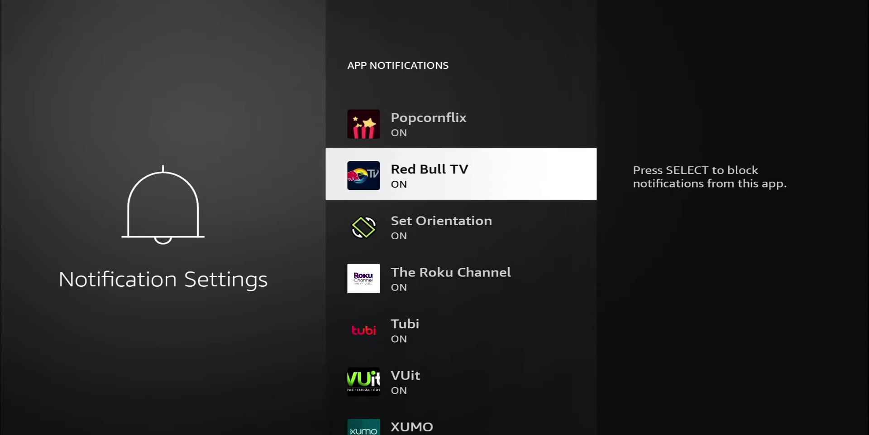
{"action": "key", "text": "Up"}
{"action": "key", "text": "Up"}
{"action": "key", "text": "Escape"}
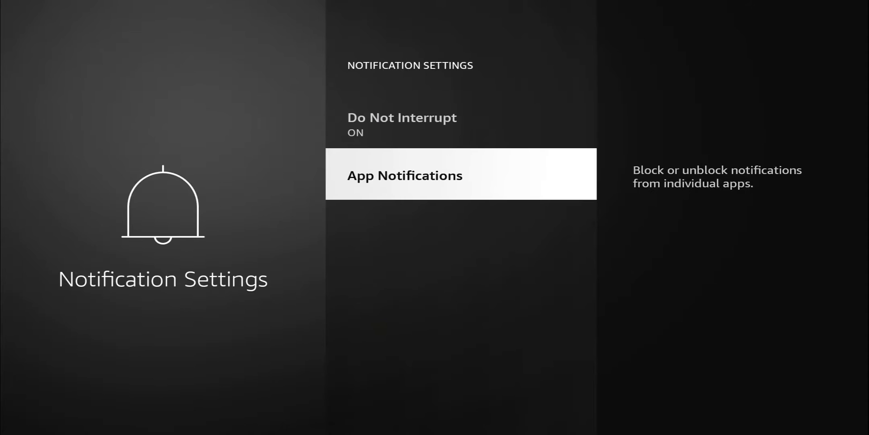
{"action": "key", "text": "Up"}
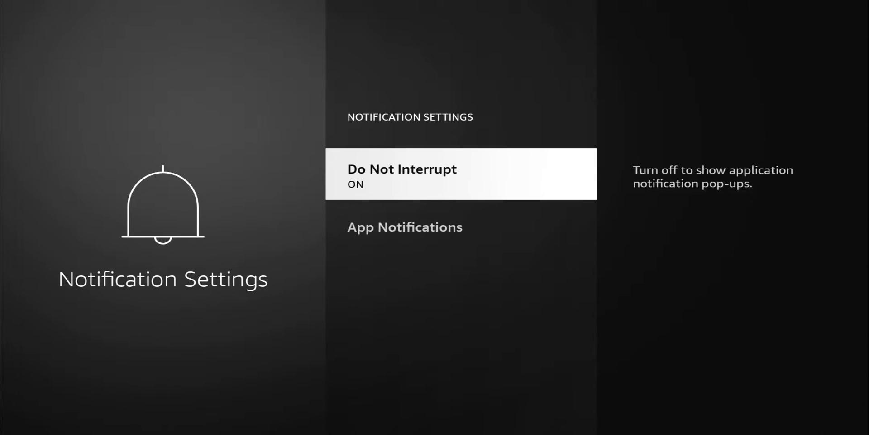
{"action": "key", "text": "Escape"}
{"action": "key", "text": "Down"}
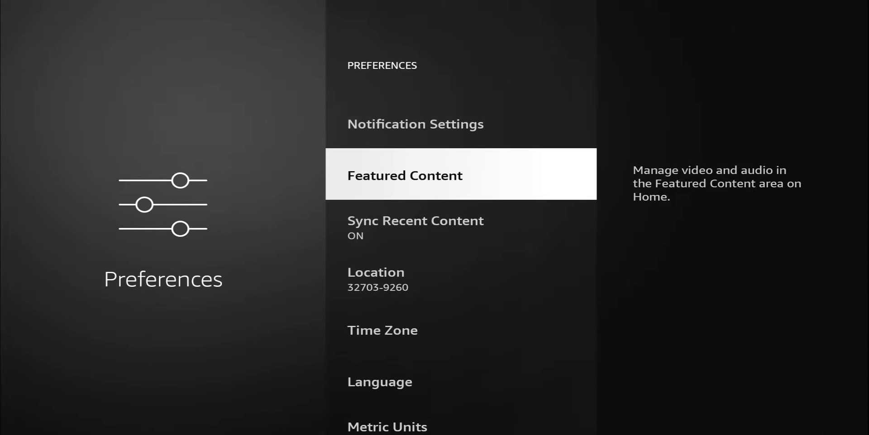
{"action": "key", "text": "Home"}
{"action": "key", "text": "Up"}
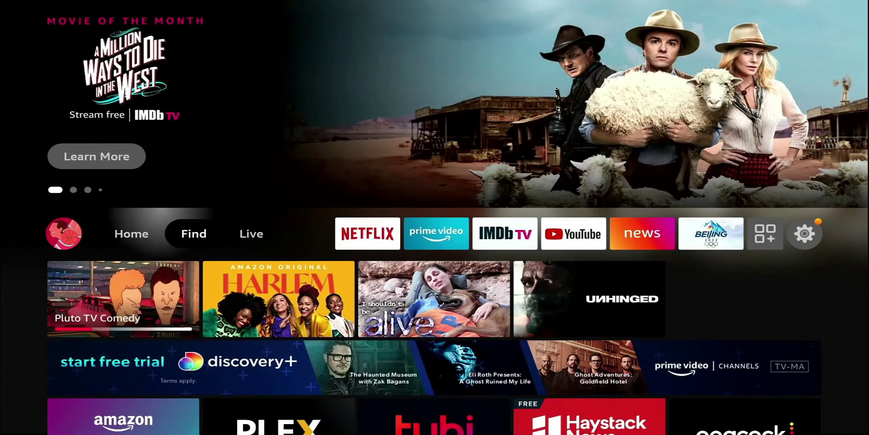
{"action": "key", "text": "Right"}
{"action": "key", "text": "Right"}
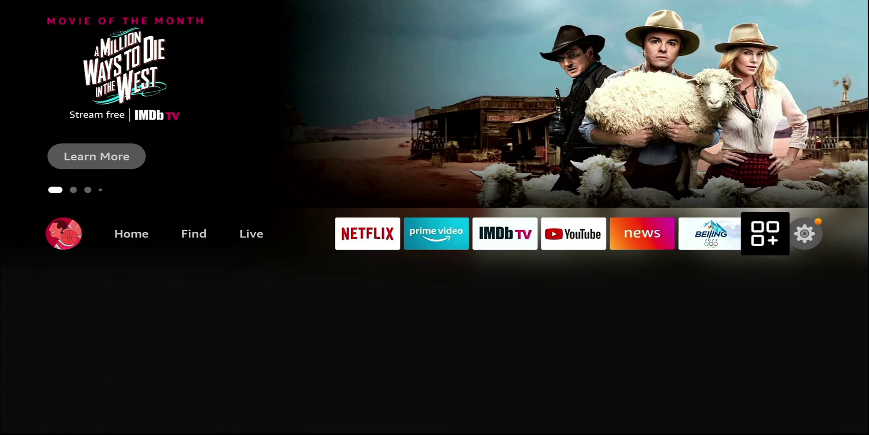
{"action": "key", "text": "Right"}
{"action": "key", "text": "Down"}
{"action": "key", "text": "Right"}
{"action": "key", "text": "Left"}
{"action": "key", "text": "Left"}
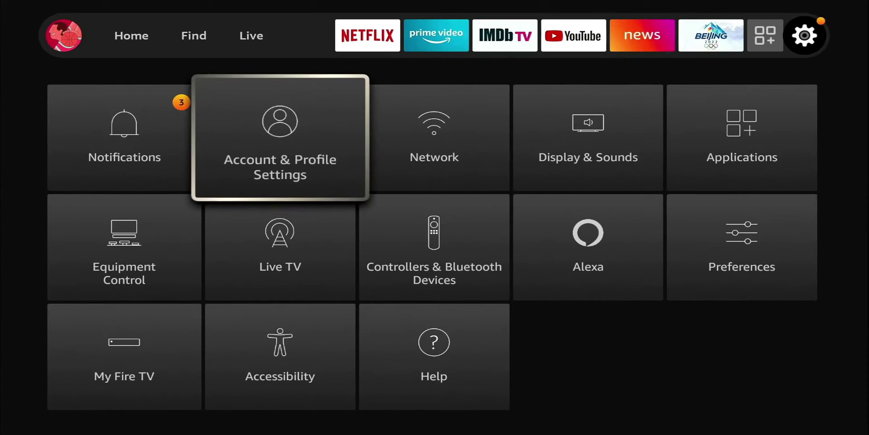
{"action": "key", "text": "Right"}
{"action": "key", "text": "Right"}
{"action": "key", "text": "Right"}
{"action": "key", "text": "Down"}
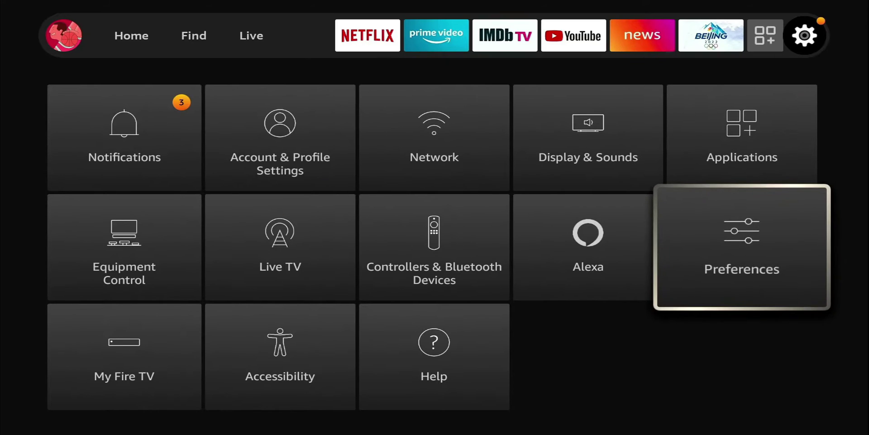
{"action": "key", "text": "Return"}
In Featured Content, turn off both Allow Video Autoplay and Allow Audio Autoplay
{"action": "key", "text": "Down"}
{"action": "key", "text": "Down"}
{"action": "key", "text": "Down"}
{"action": "key", "text": "Down"}
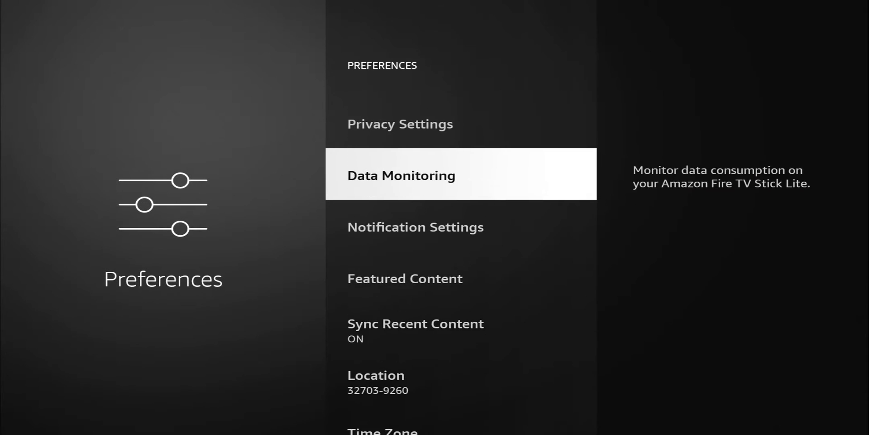
{"action": "key", "text": "Return"}
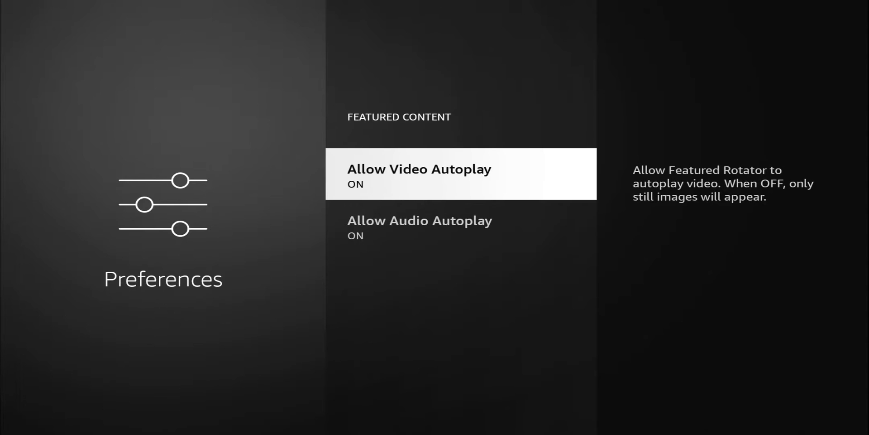
{"action": "key", "text": "Return"}
{"action": "key", "text": "Down"}
{"action": "key", "text": "Return"}
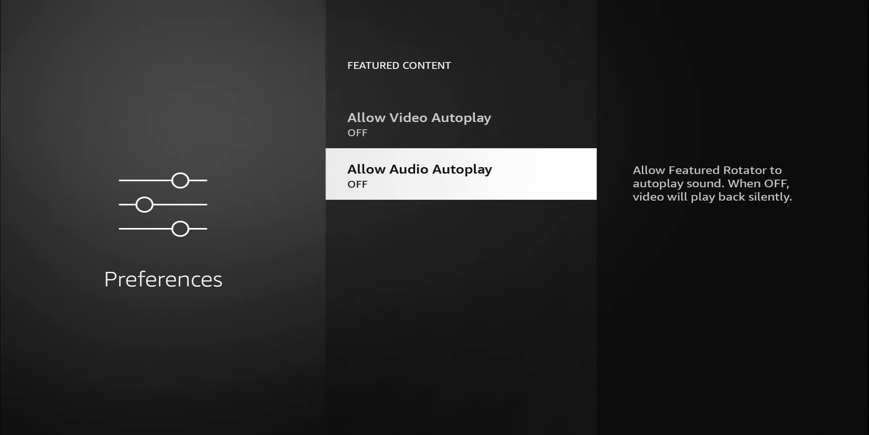
{"action": "key", "text": "Home"}
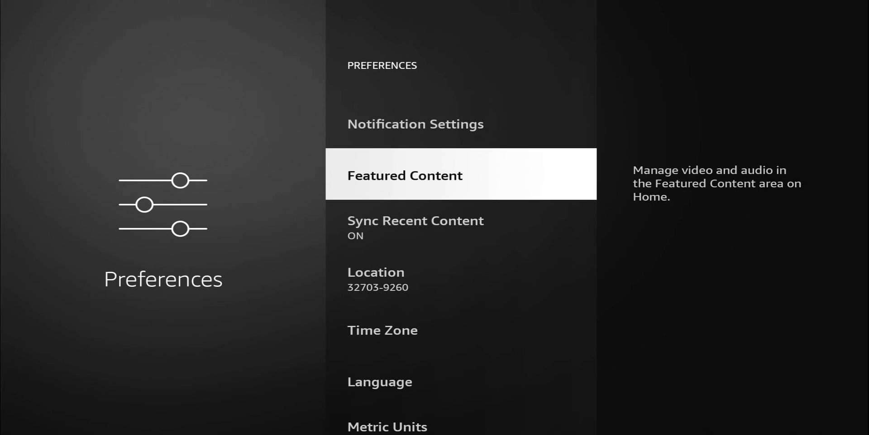
Move down the Preferences list, leaving Sync Recent Content ON
{"action": "key", "text": "Down"}
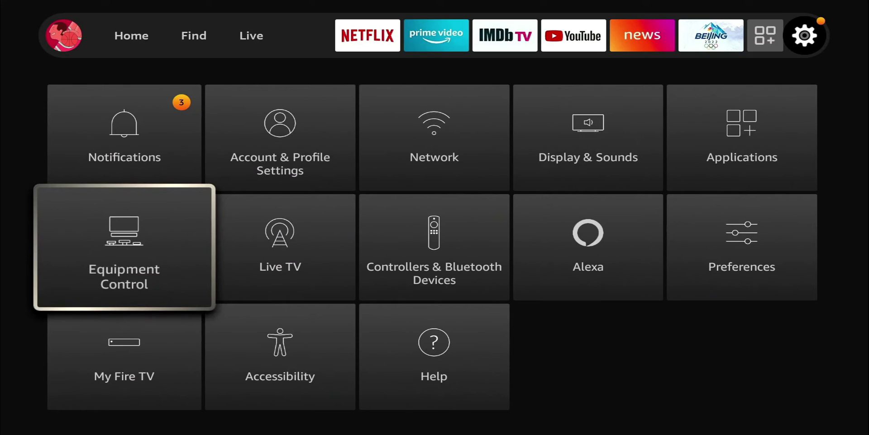
Open Developer options under My Fire TV
{"action": "key", "text": "Down"}
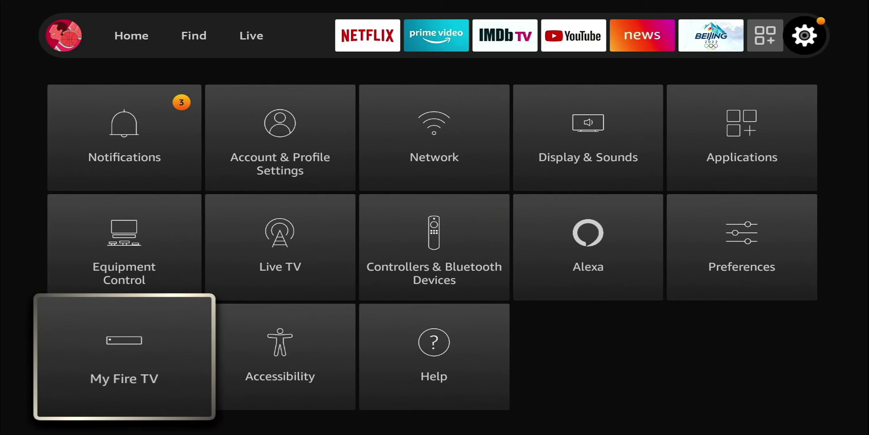
{"action": "key", "text": "Return"}
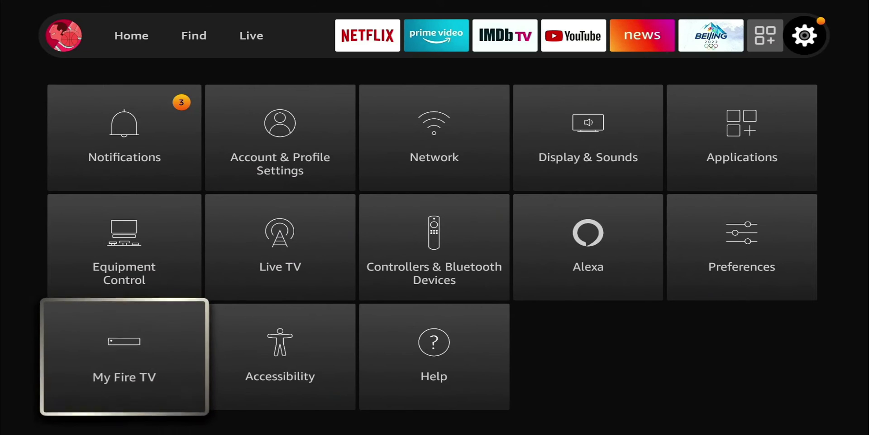
{"action": "key", "text": "Down"}
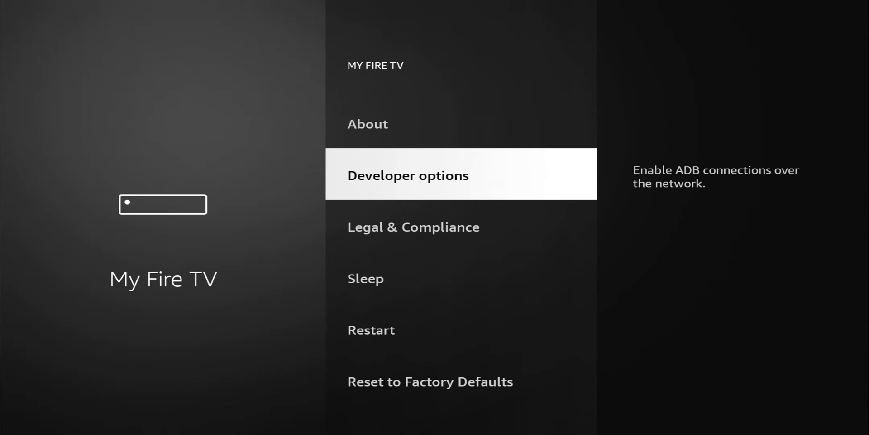
{"action": "key", "text": "Return"}
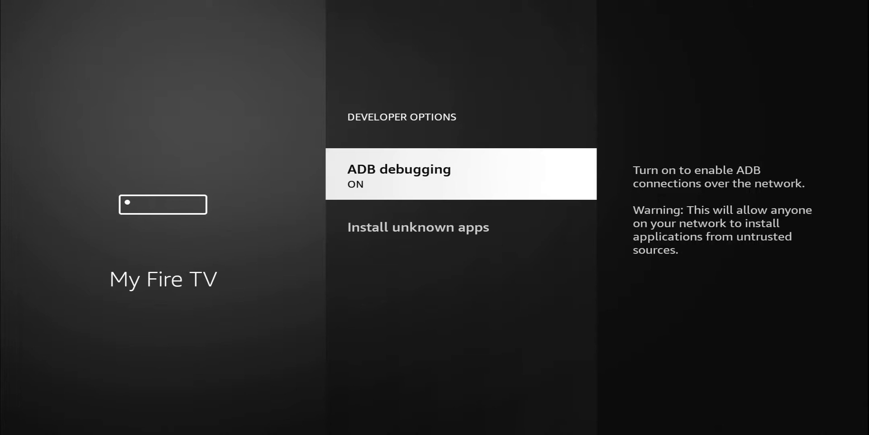
Set ADB debugging to OFF
{"action": "key", "text": "Down"}
{"action": "key", "text": "Up"}
{"action": "key", "text": "Return"}
Return from settings to the Home screen, browse its rows, then move over to the Find section
{"action": "key", "text": "Home"}
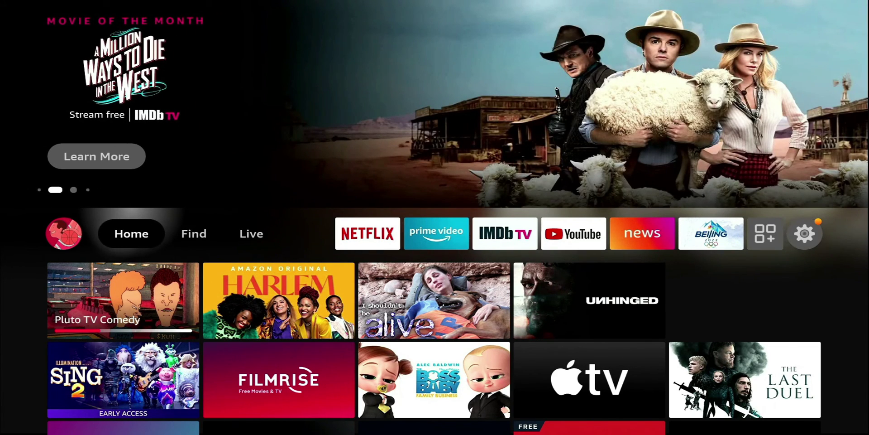
{"action": "key", "text": "Down"}
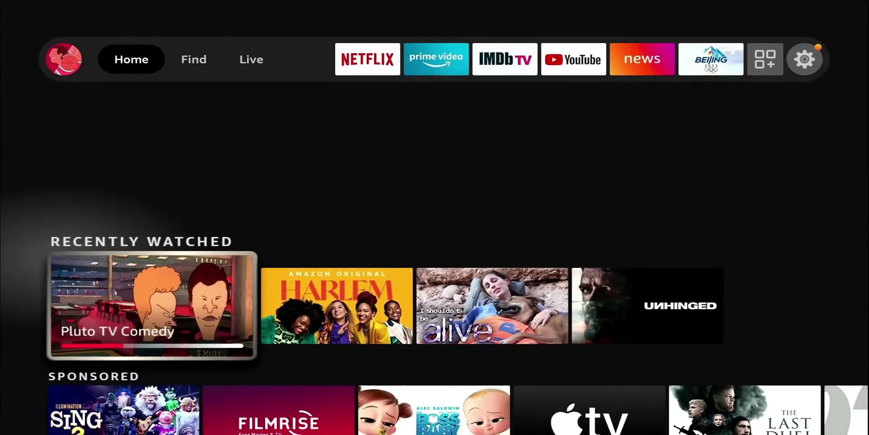
{"action": "key", "text": "Up"}
{"action": "key", "text": "Right"}
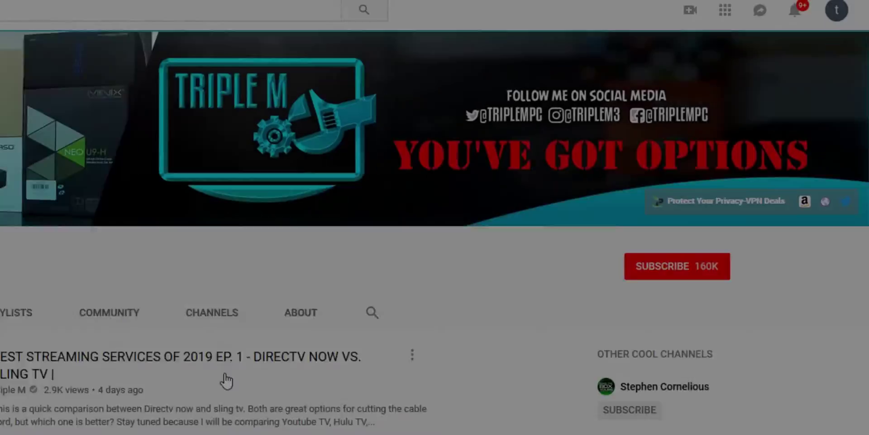